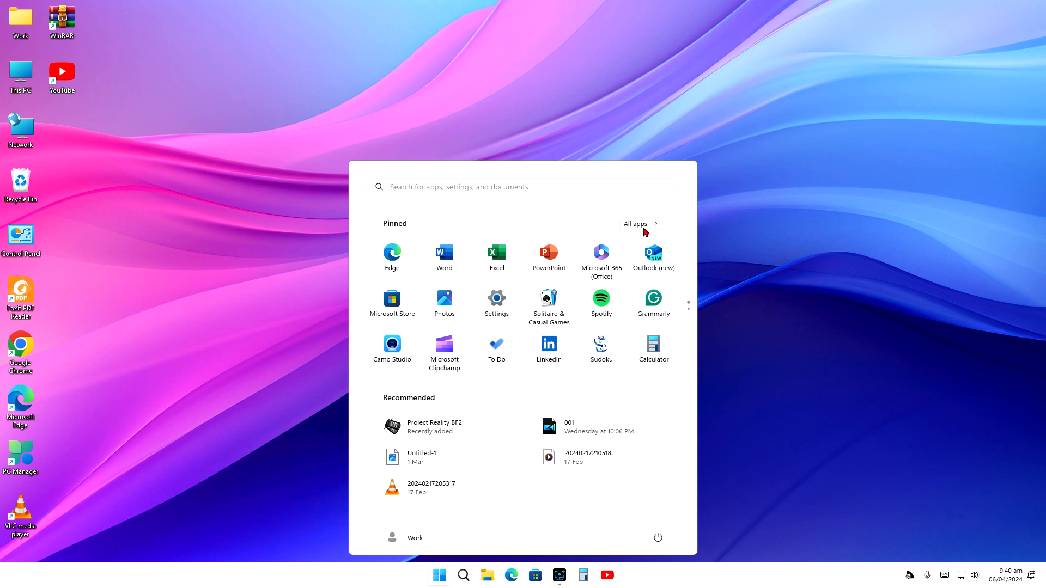
Step: Create a desktop shortcut for Word from the list of all installed apps
left_click(642, 226)
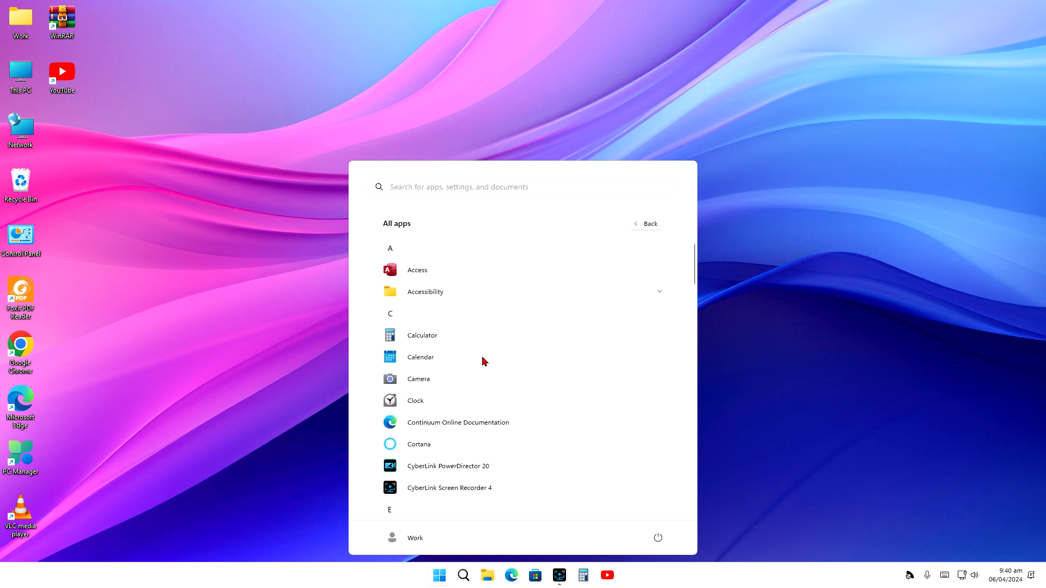
scroll(466, 375, "down", 5)
scroll(466, 376, "down", 10)
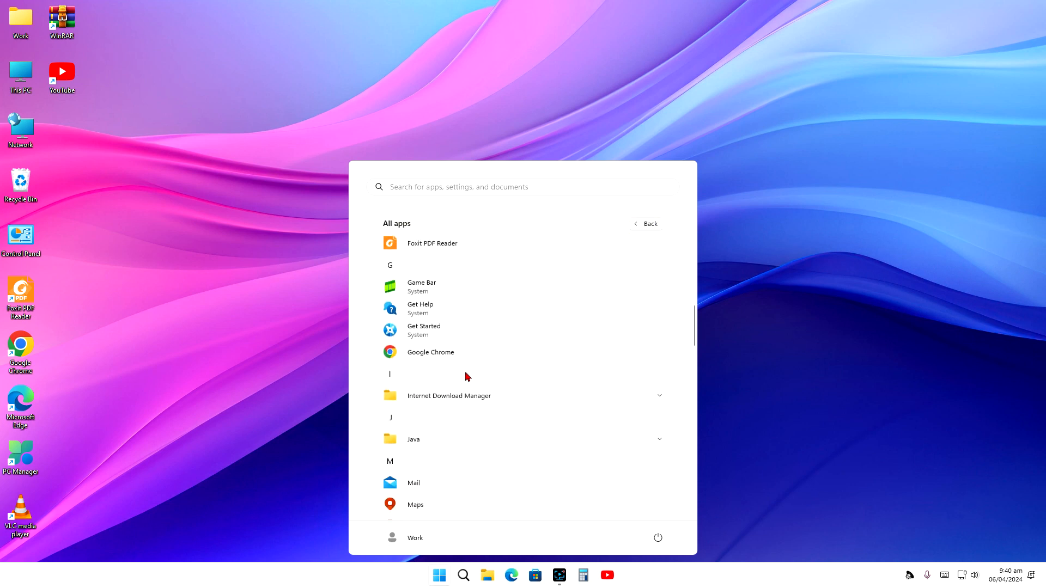
scroll(467, 377, "down", 10)
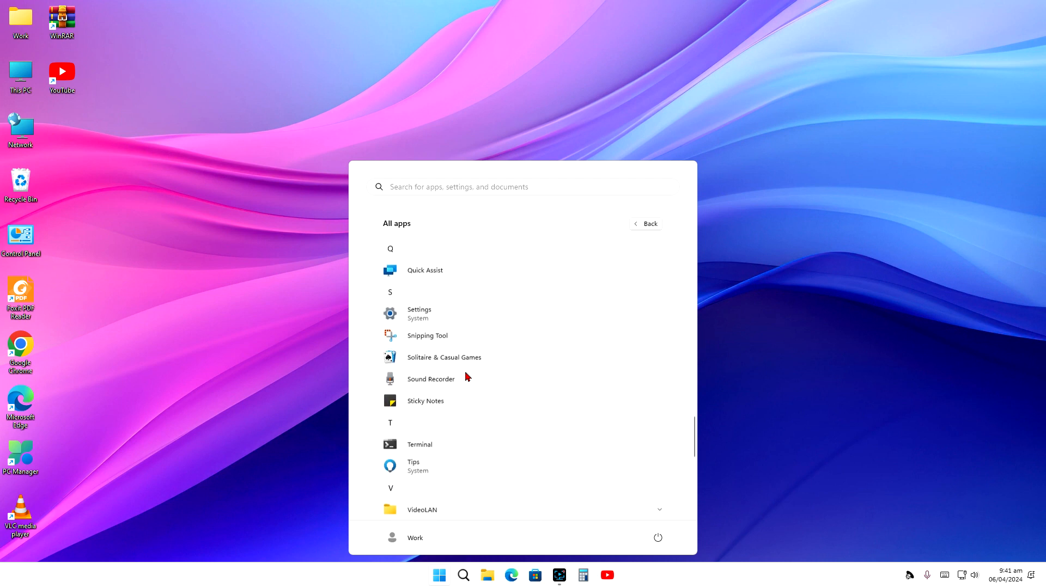
scroll(468, 376, "down", 2)
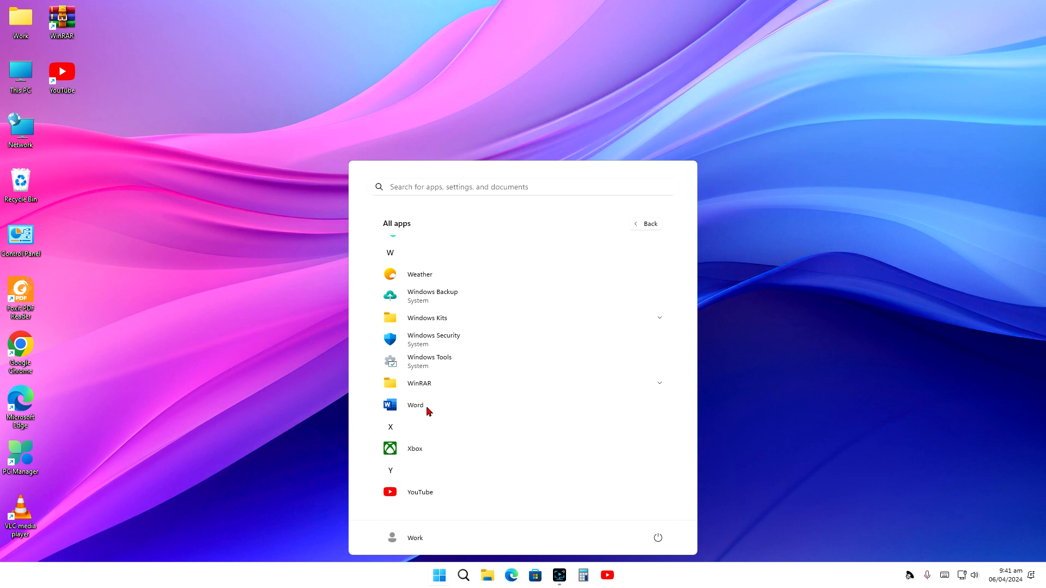
left_click_drag(427, 408, 88, 152)
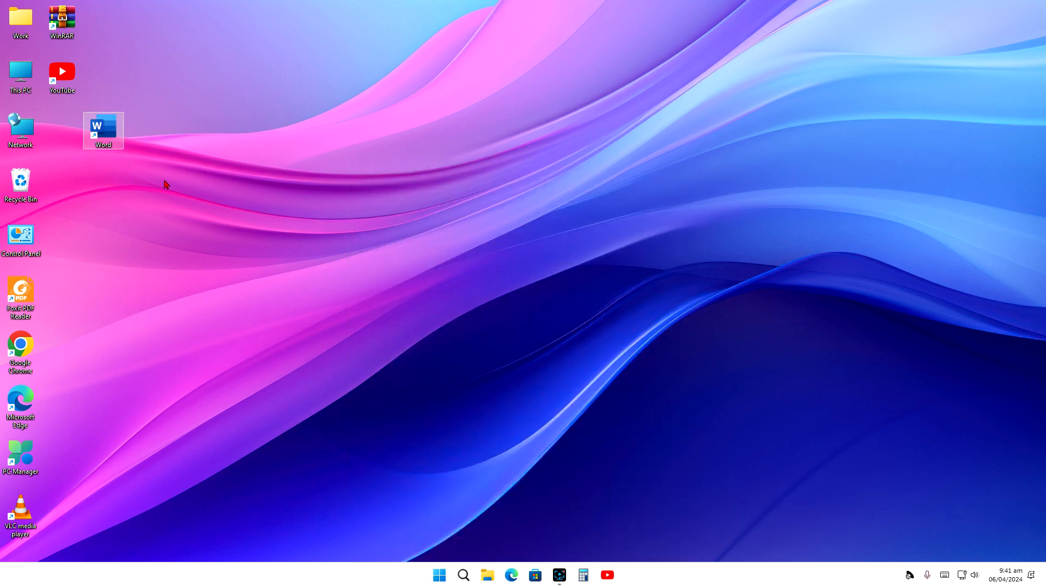
left_click(170, 185)
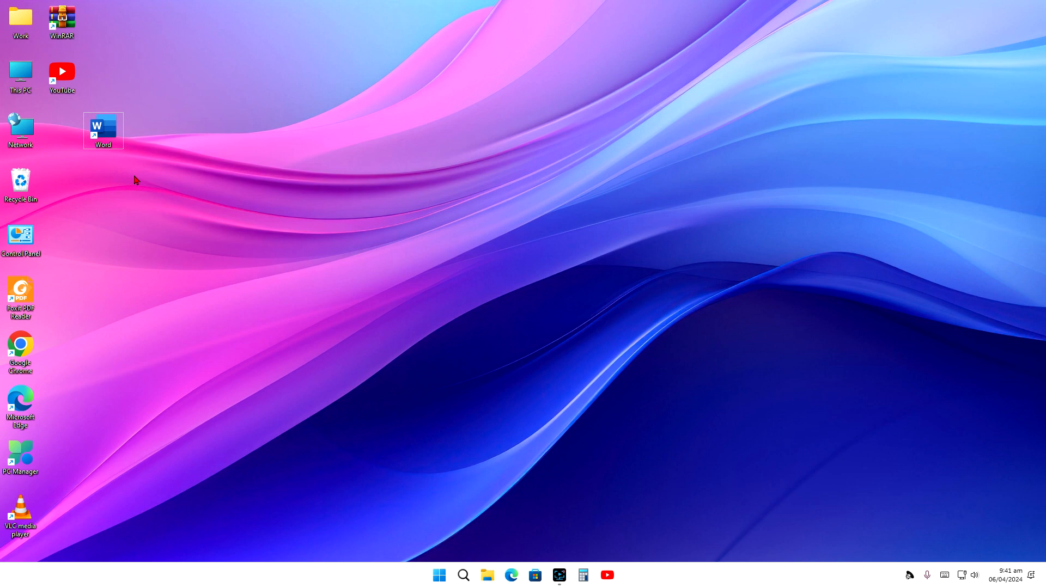
Step: Launch Word from its desktop shortcut, create a blank document and look over its empty page
double_click(108, 142)
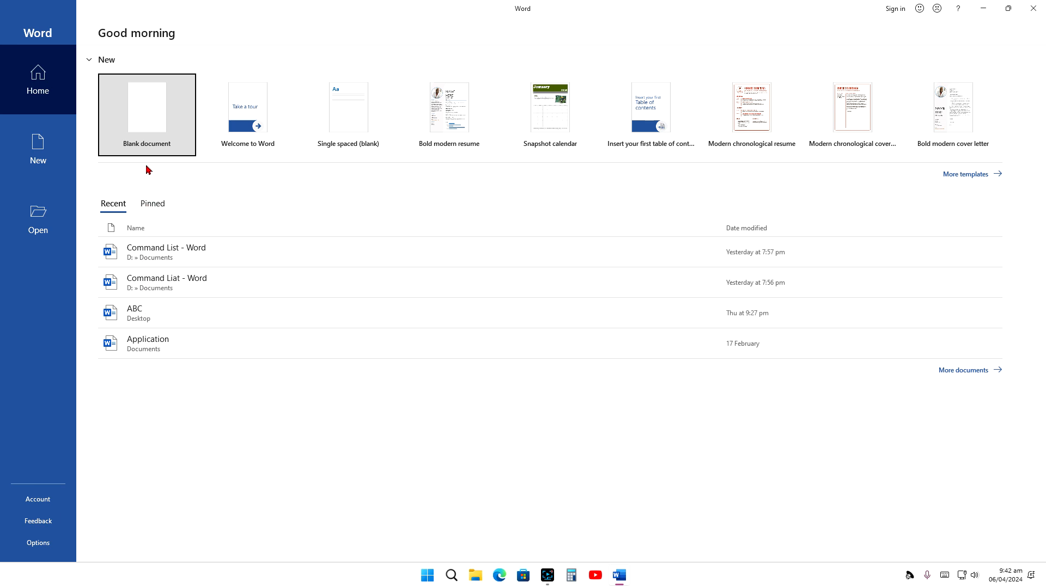
left_click(143, 125)
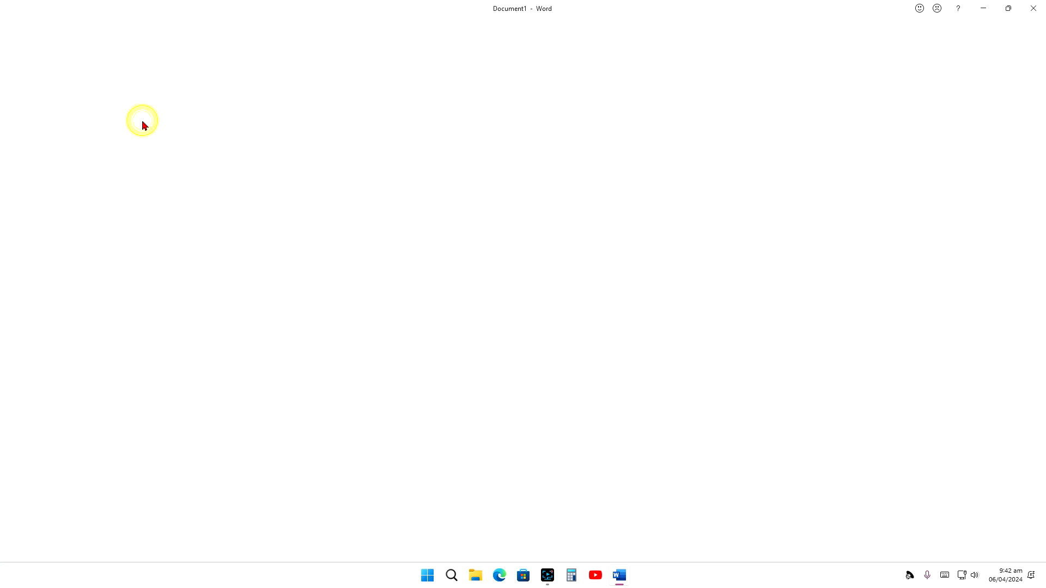
left_click(372, 179)
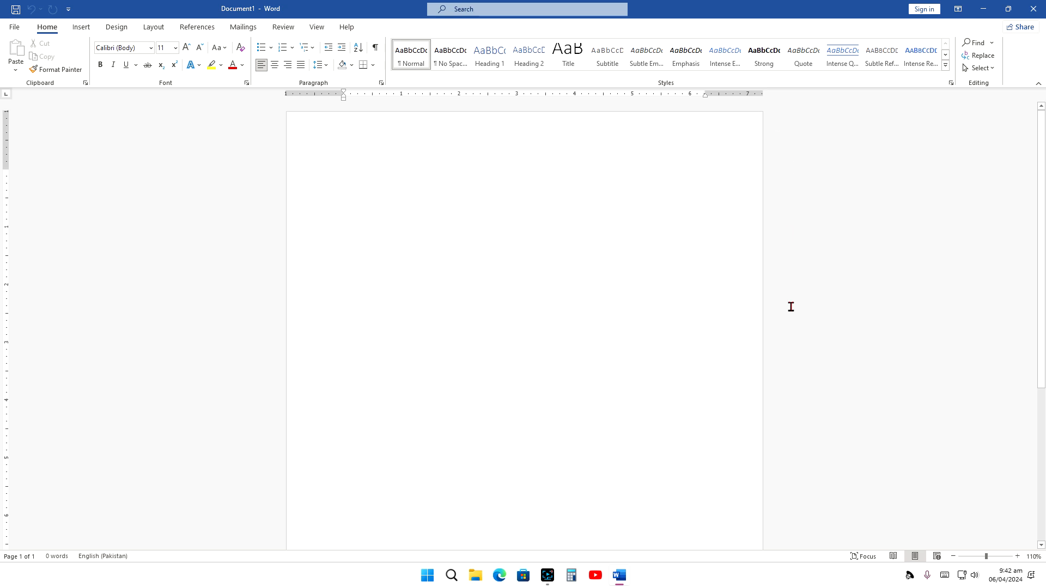
scroll(442, 281, "down", 8)
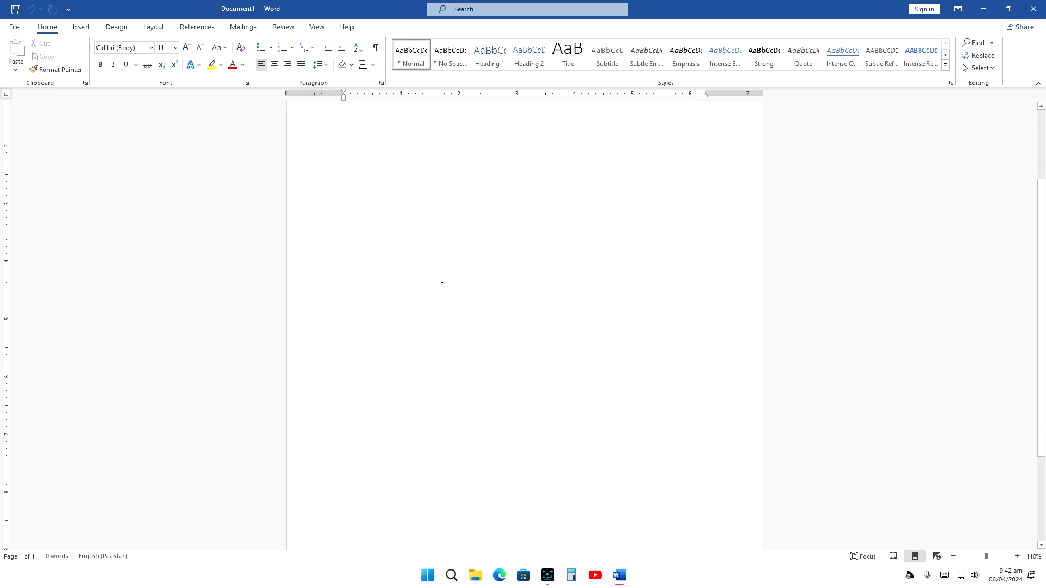
scroll(443, 280, "up", 8)
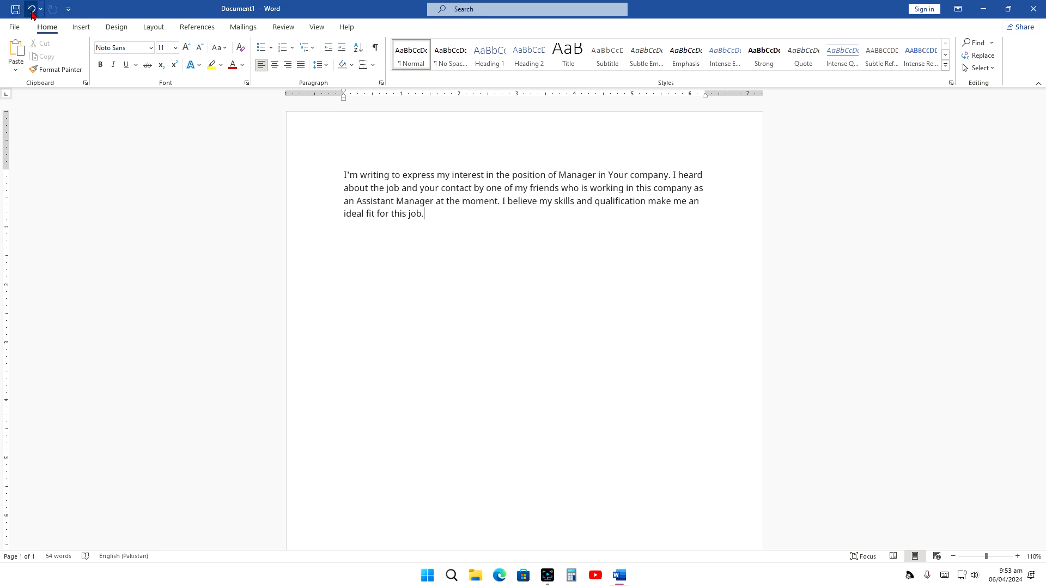
Step: Save the document to the Desktop folder as a Word Document named "Neew File"
left_click(16, 28)
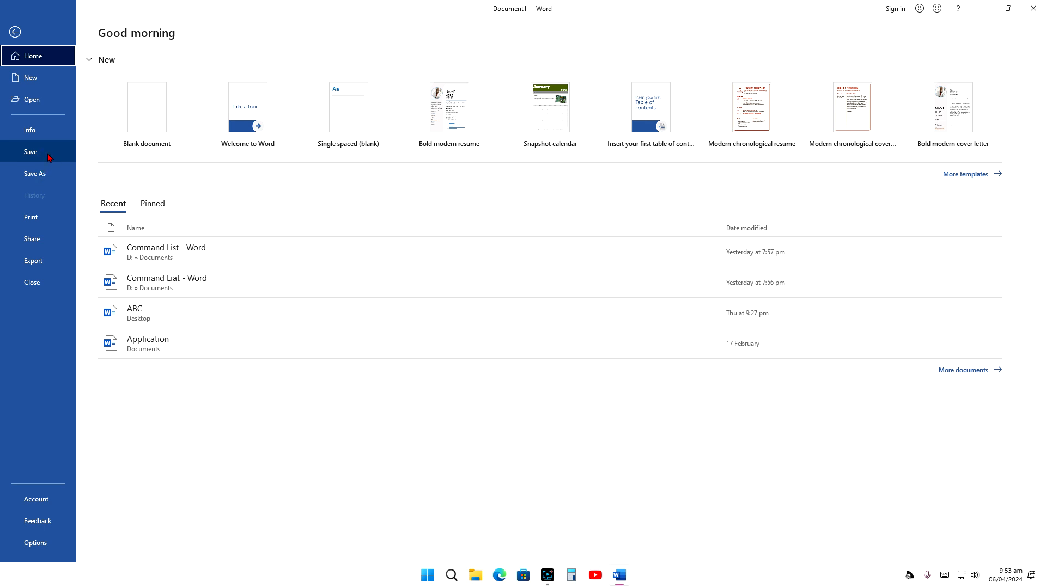
left_click(48, 158)
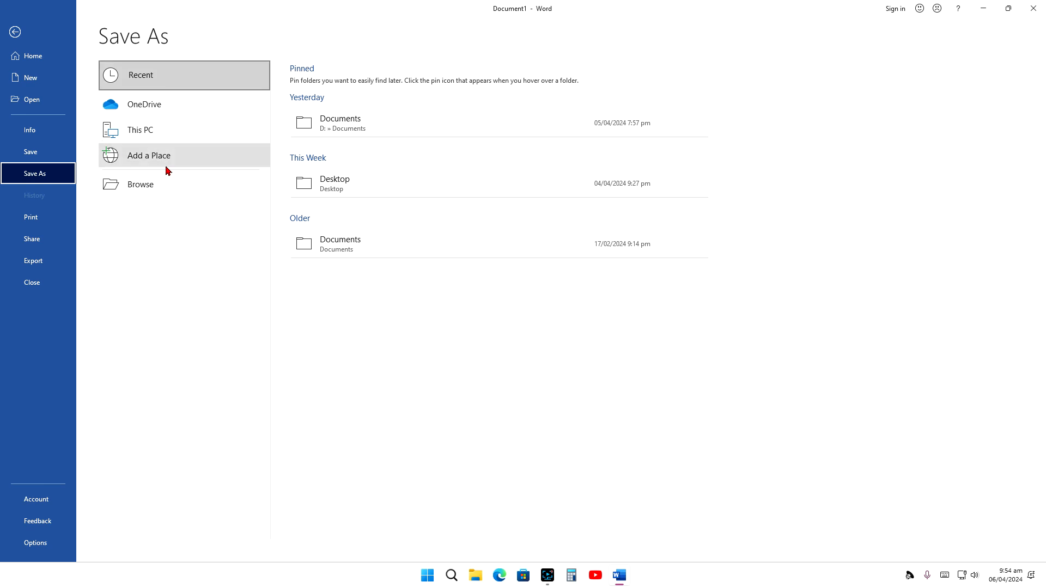
left_click(165, 135)
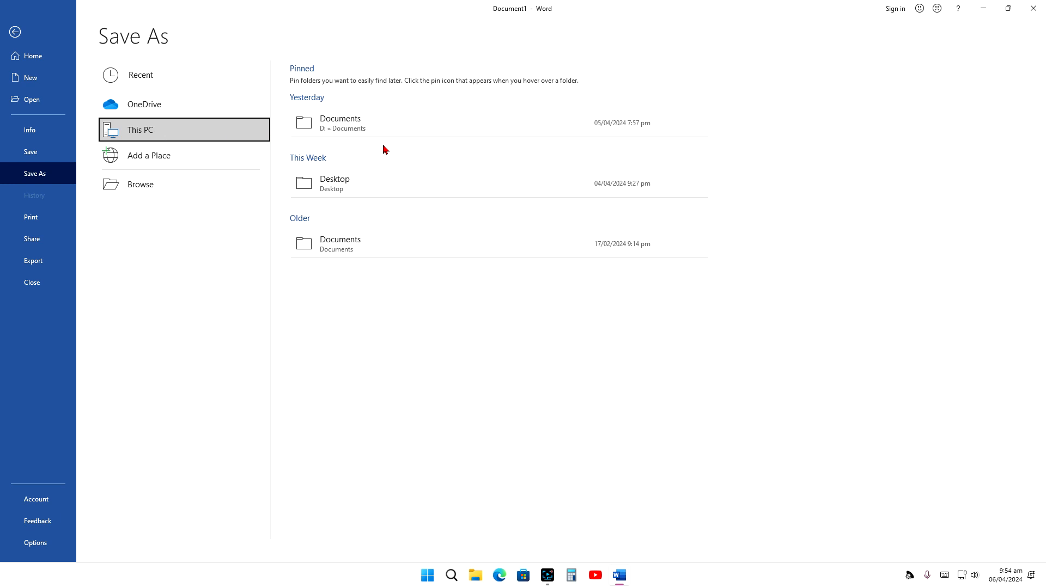
left_click(386, 185)
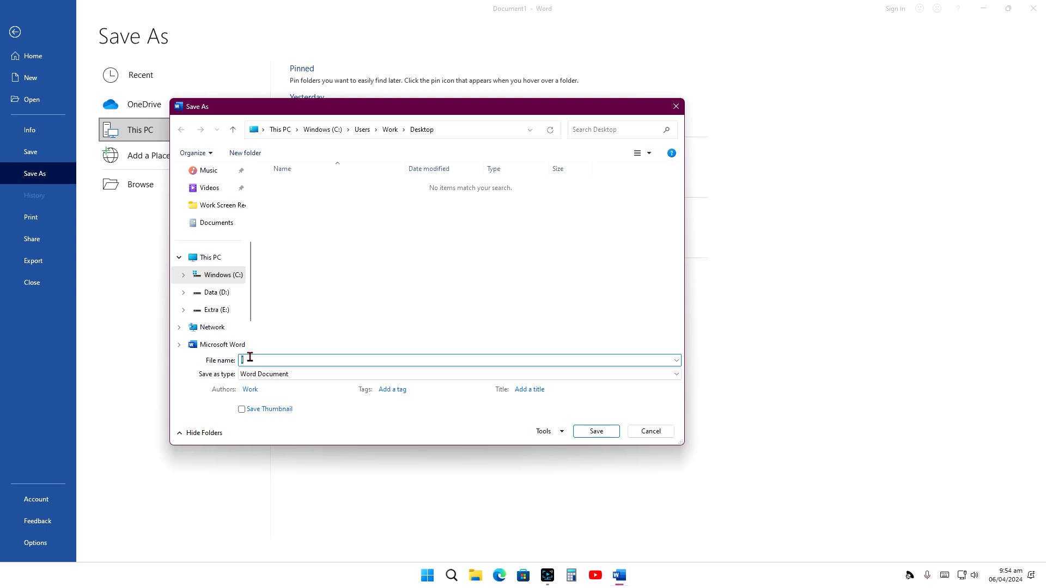
type("Neew File")
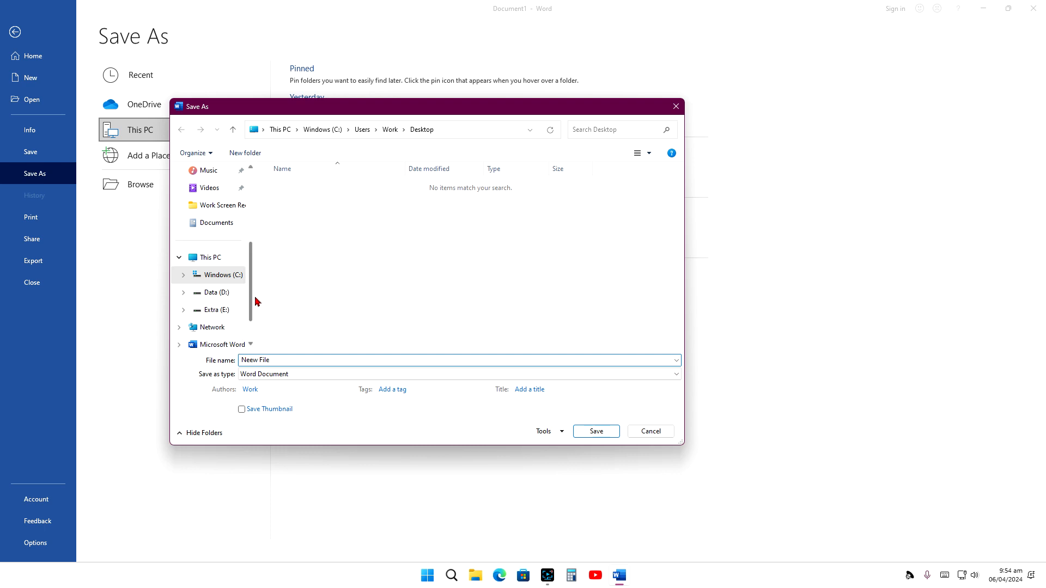
left_click_drag(254, 298, 253, 223)
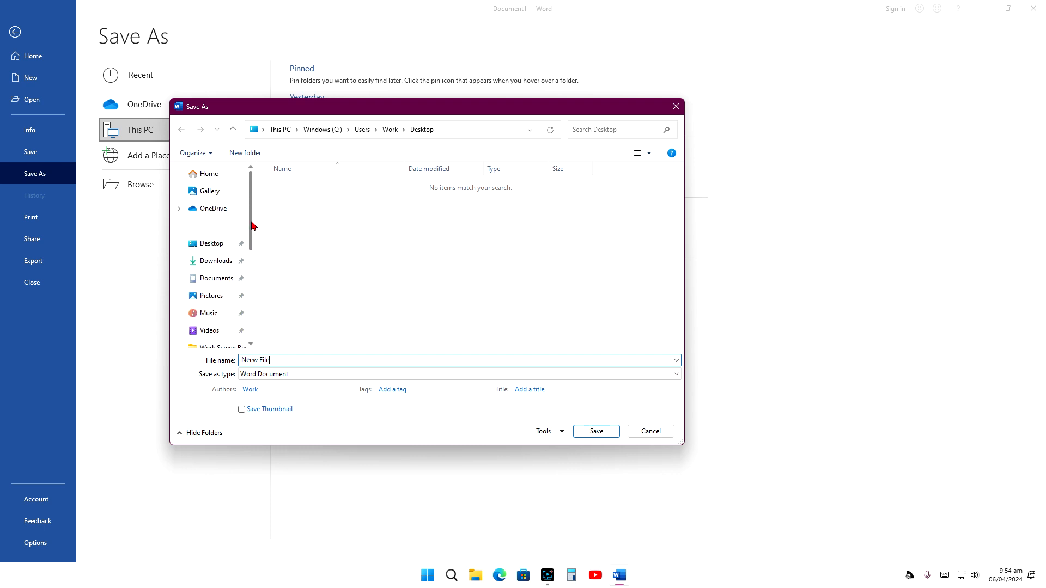
left_click(218, 245)
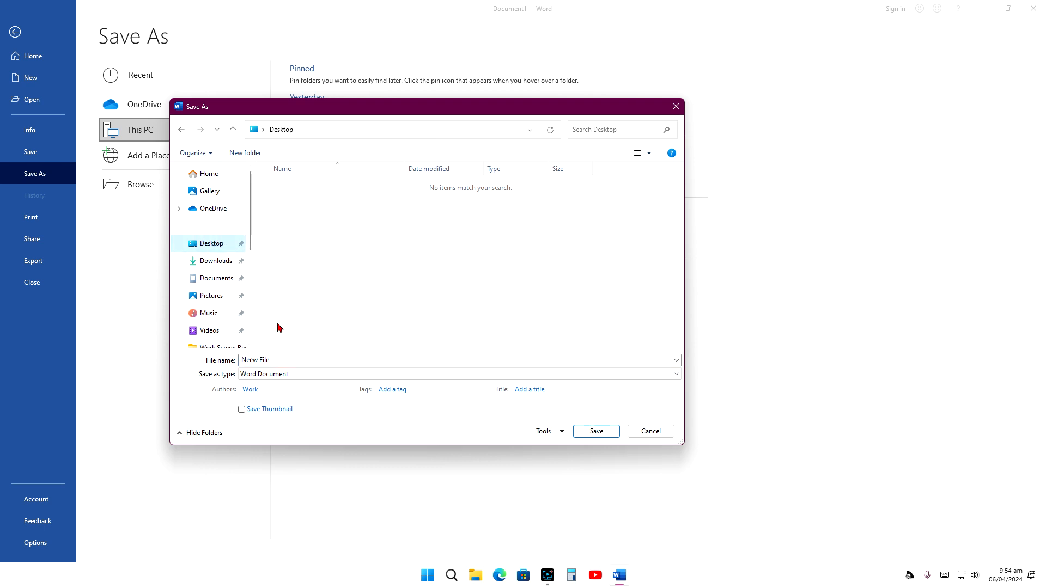
left_click(594, 434)
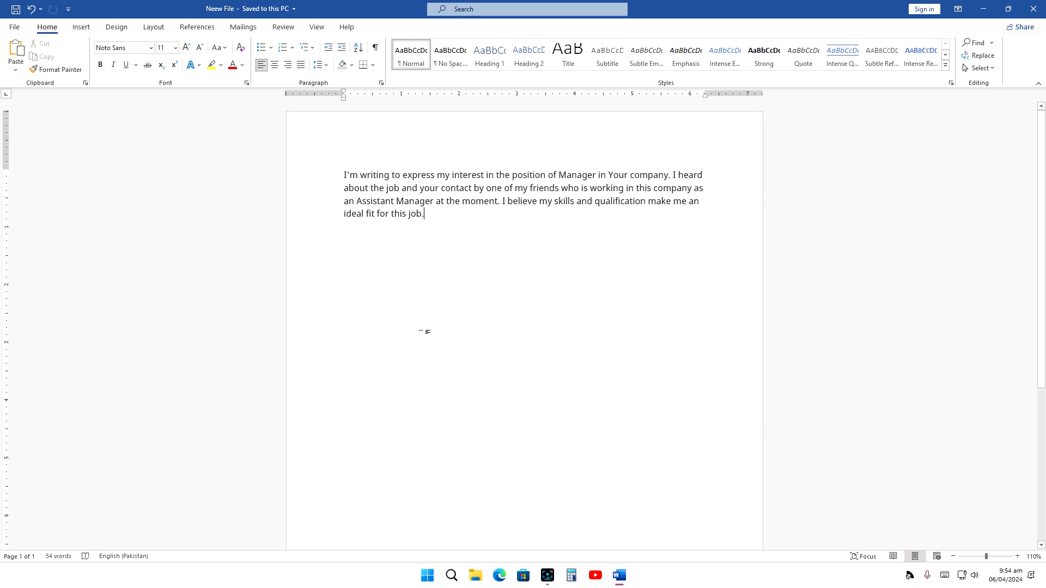
Step: Minimize the document window to view the saved file on the desktop and restore the window
left_click(981, 13)
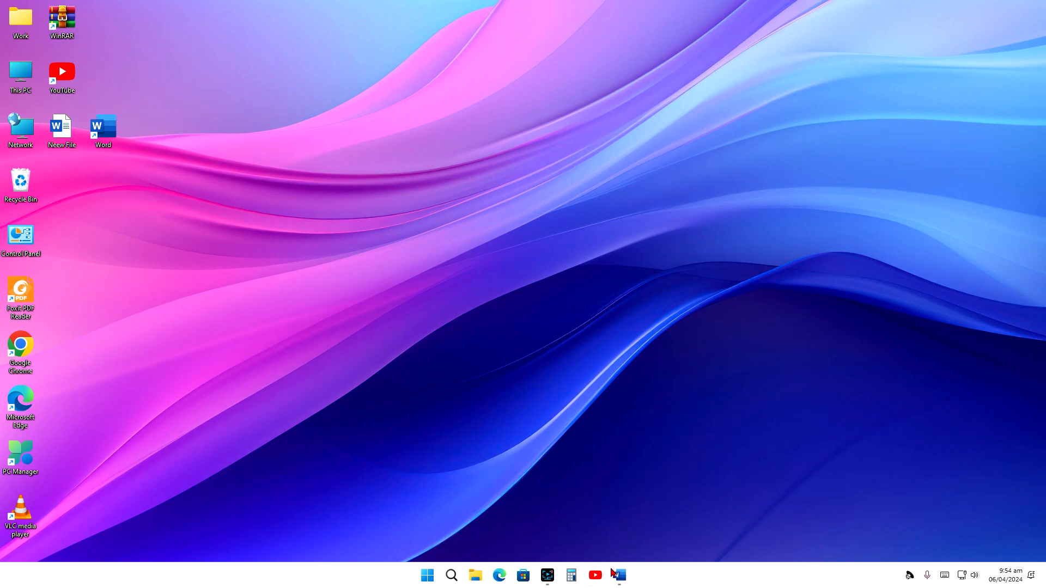
mouse_move(619, 575)
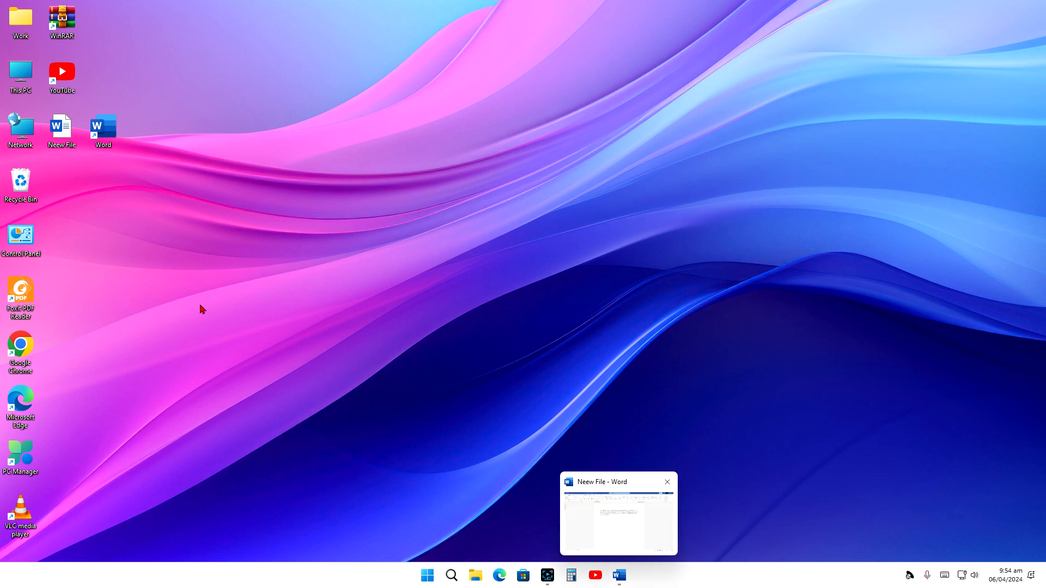
left_click(625, 576)
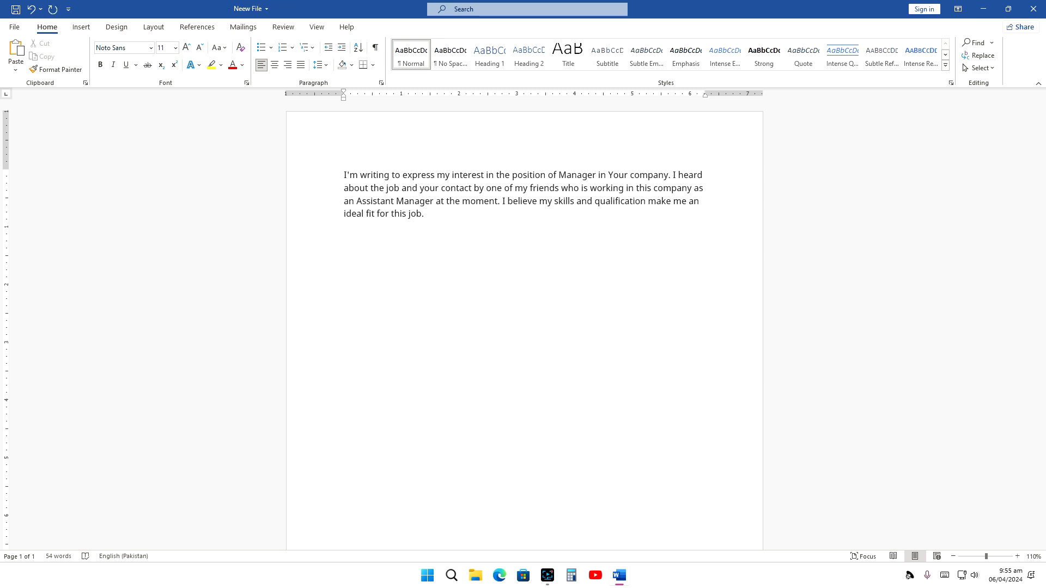
Step: Add a second copy of the Manager application paragraph below the first and correct "friend" to "friends" in it
type("I'm writing to express my interest in the position of Manager in Your company. I heard about the job and your contact by one of my friend who is working in this company as an Assistant Manager at the moment. I believe my skills and qualification make me an ideal fit for this job.")
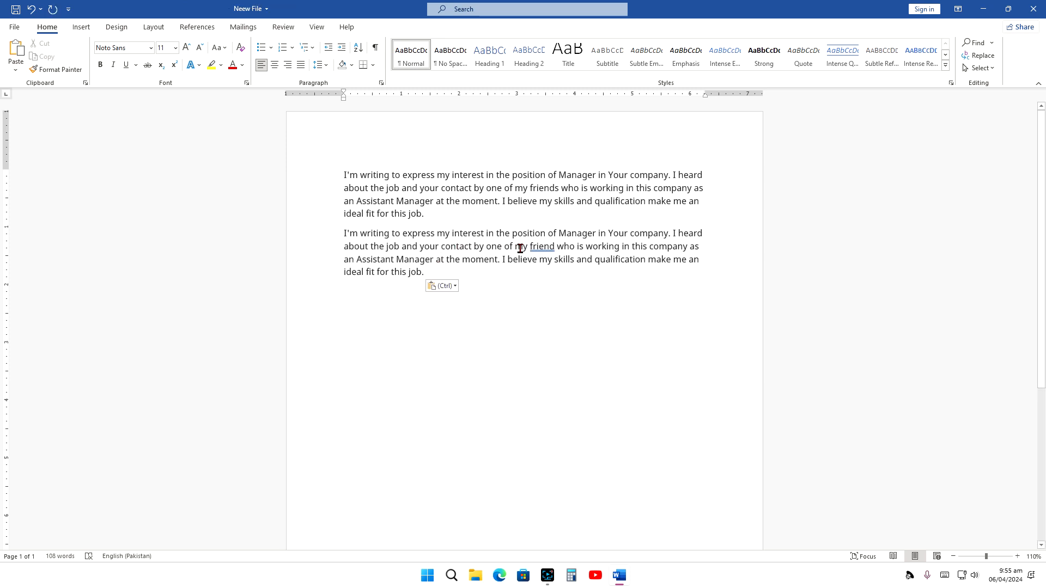
right_click(538, 247)
left_click(531, 264)
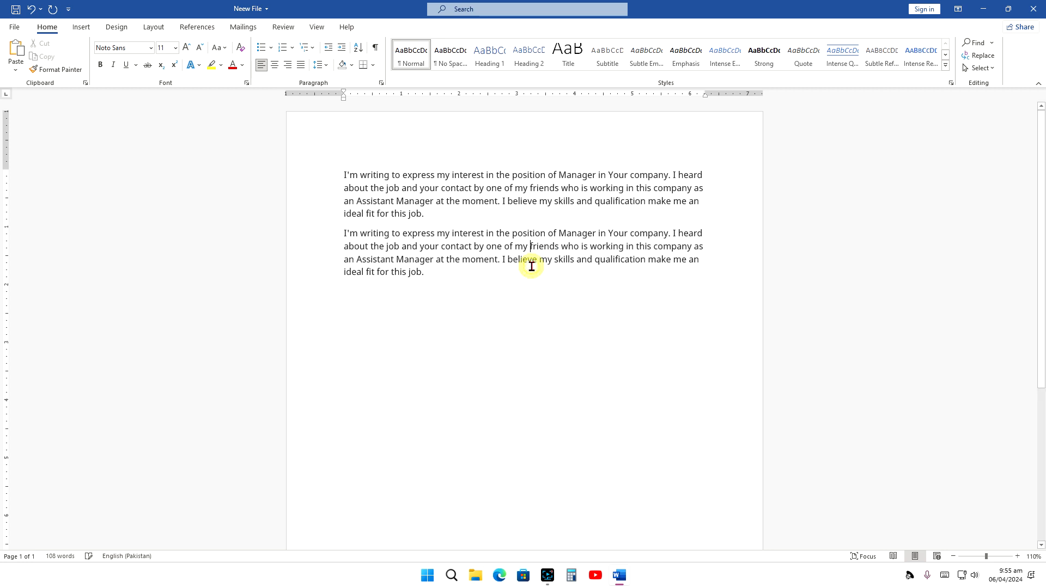
Step: Save the changes to the existing document under its current name
left_click(14, 27)
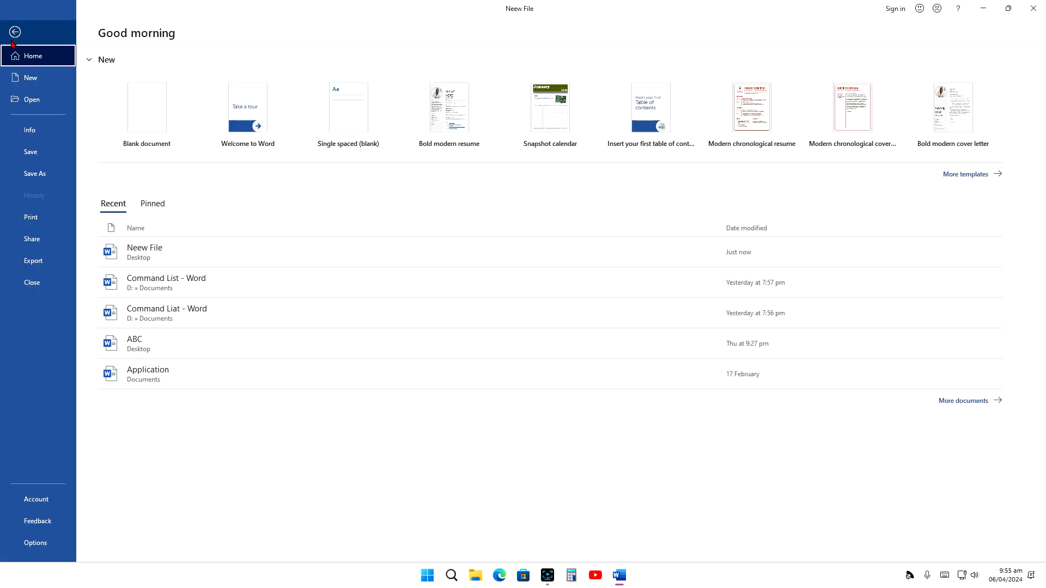
left_click(15, 31)
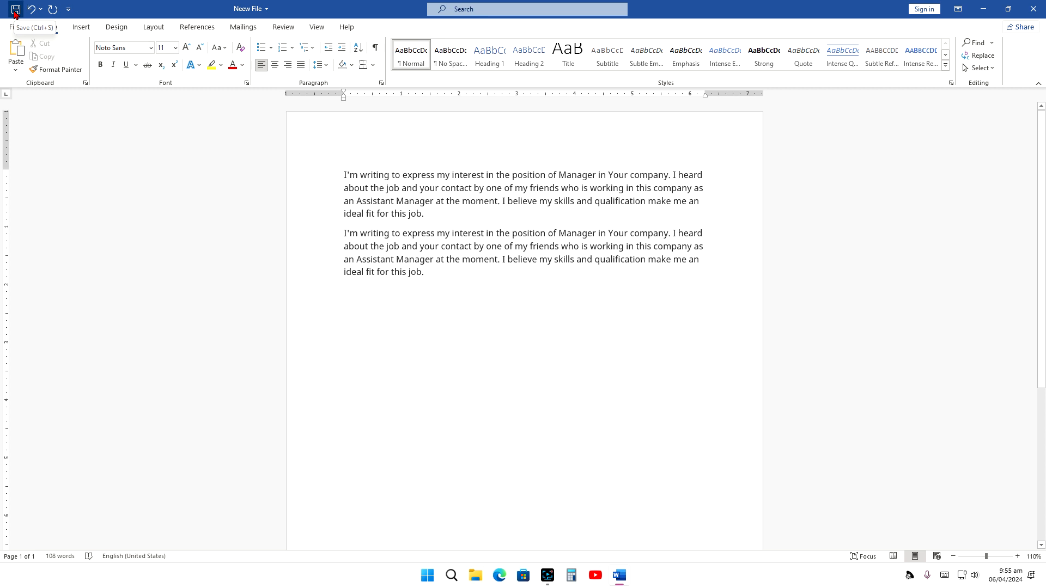
left_click(15, 10)
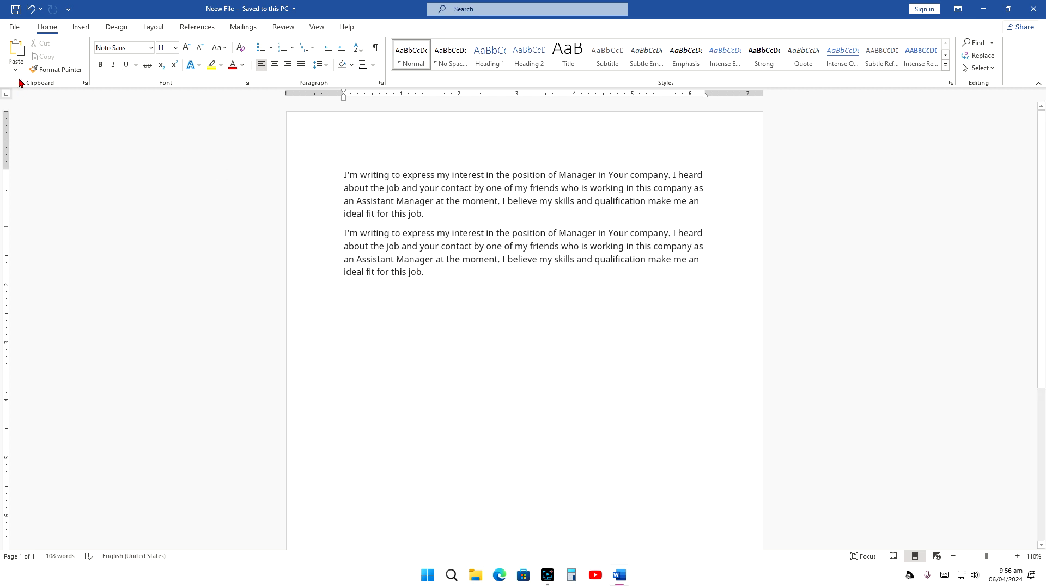
Step: Save a separate copy of the document to the Desktop folder under the name "Neew File 1"
left_click(15, 28)
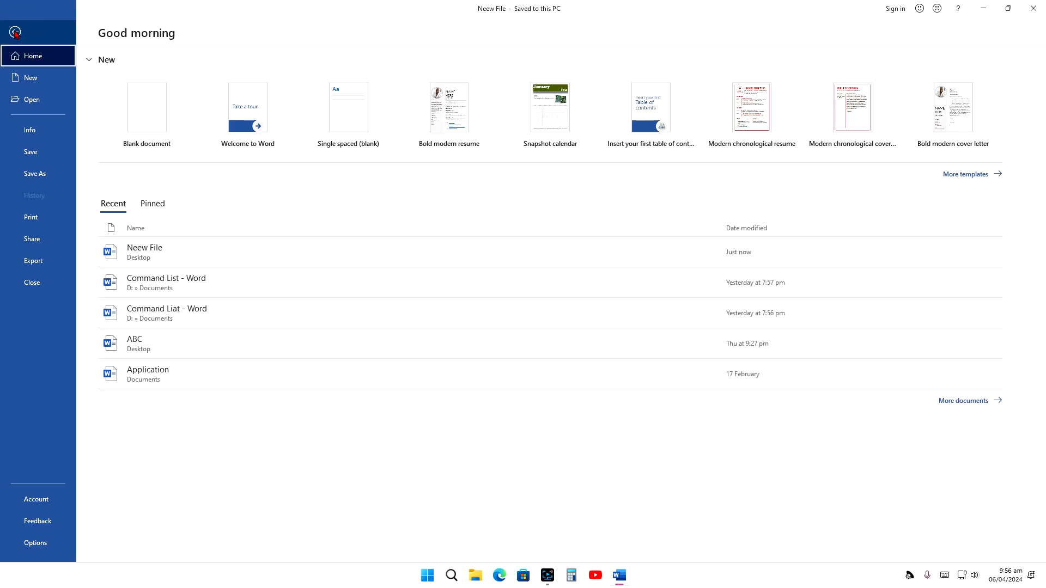
left_click(33, 175)
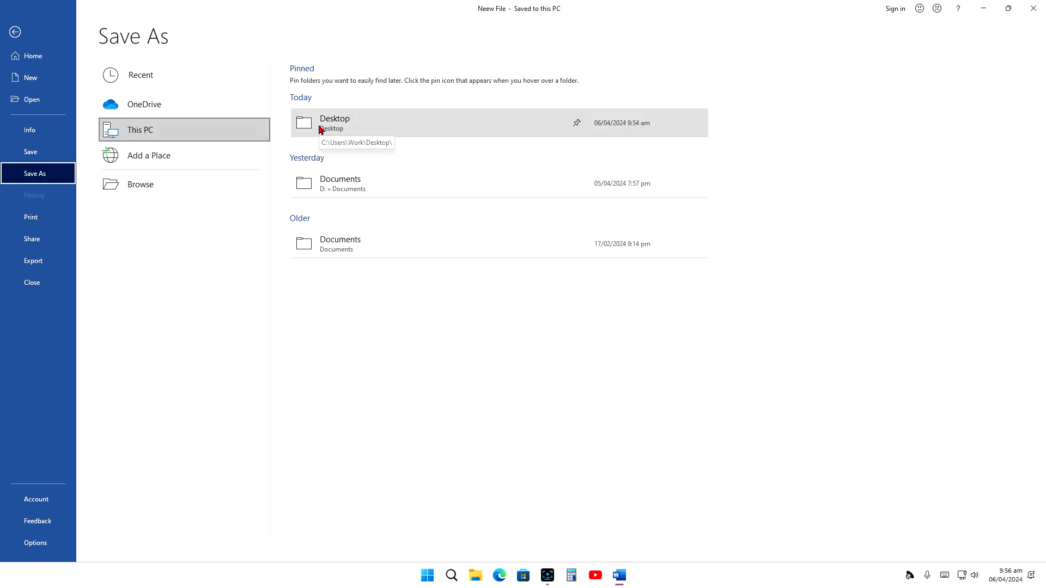
left_click(177, 133)
left_click(321, 131)
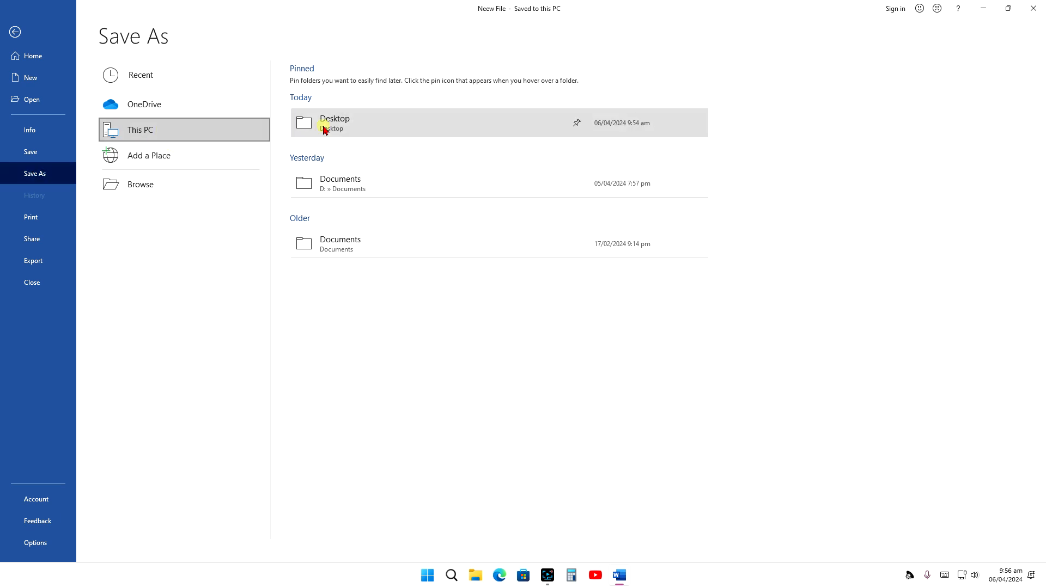
key("BackSpace")
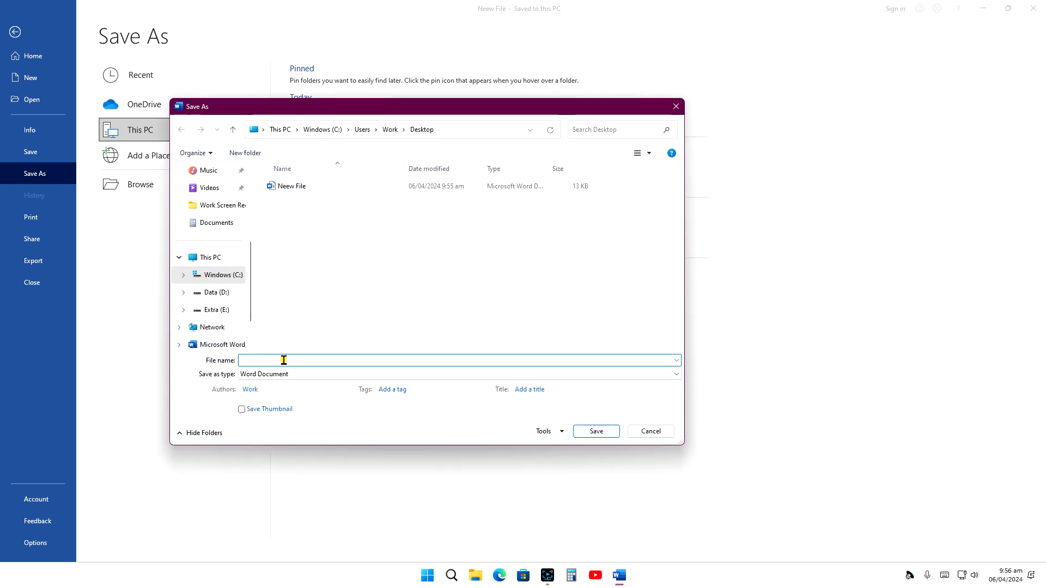
key("ctrl+z")
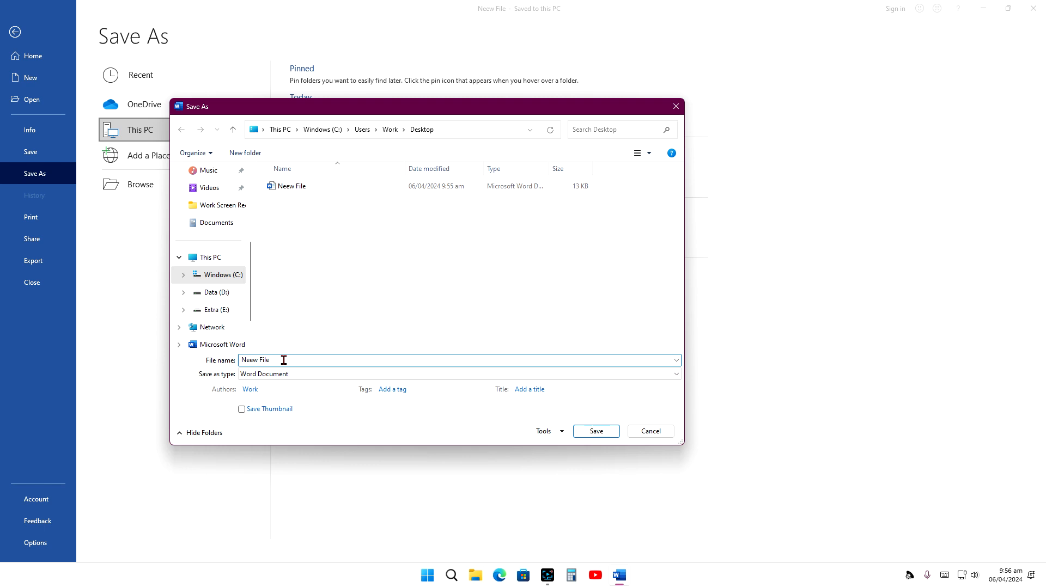
type("1")
left_click(606, 433)
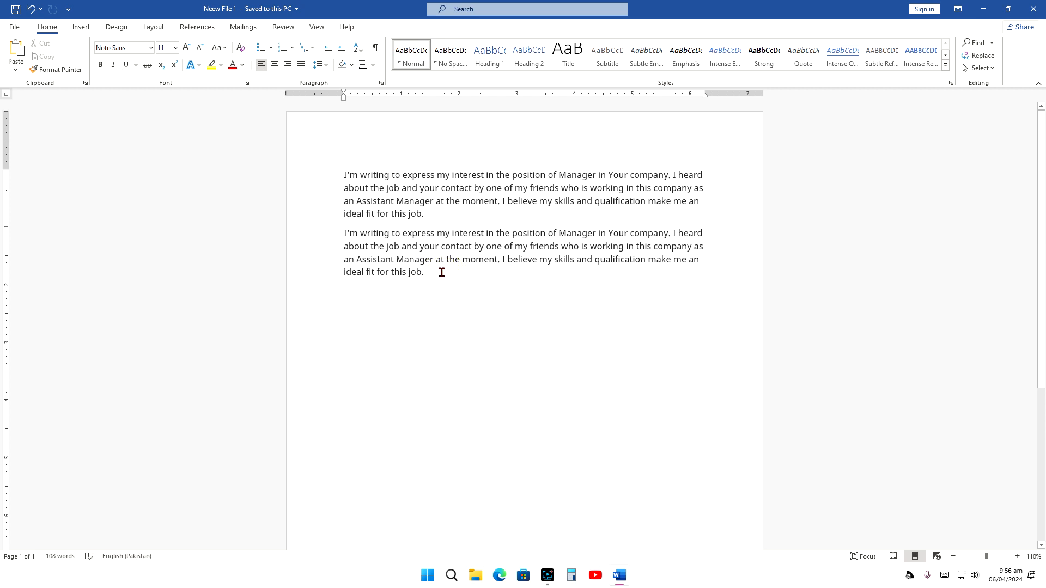
Step: Add a third copy of the Manager application paragraph on a new line below the second one
key("Return")
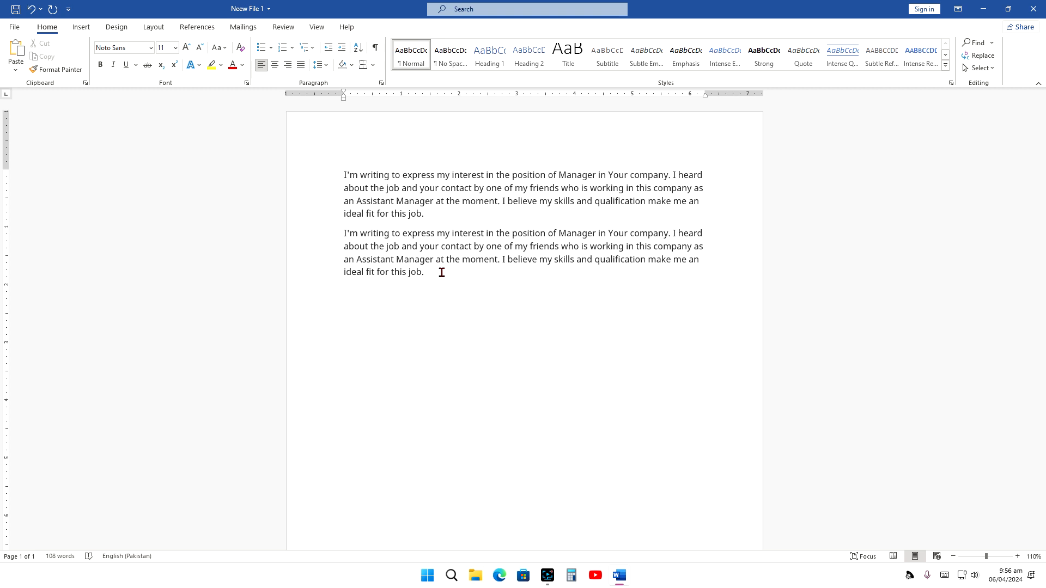
type("I'm writing to express my interest in the position of Manager in Your company. I heard about the job and your contact by one of my friend who is working in this company as an Assistant Manager at the moment. I believe my skills and qualification make me an ideal fit for this job.")
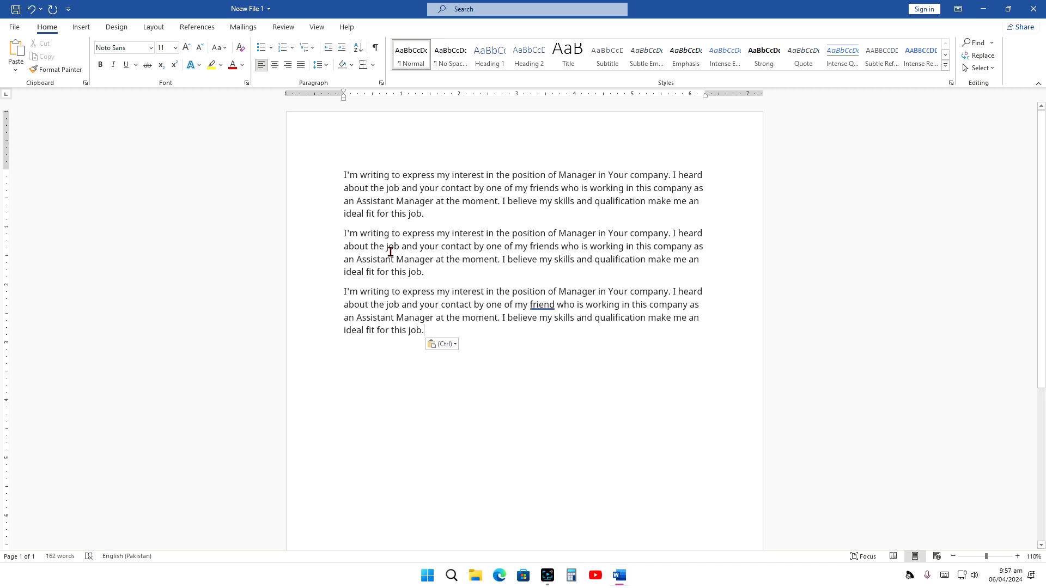
Step: Save the changes to Neew File 1 under its current name, and close the document together with Word
left_click(16, 9)
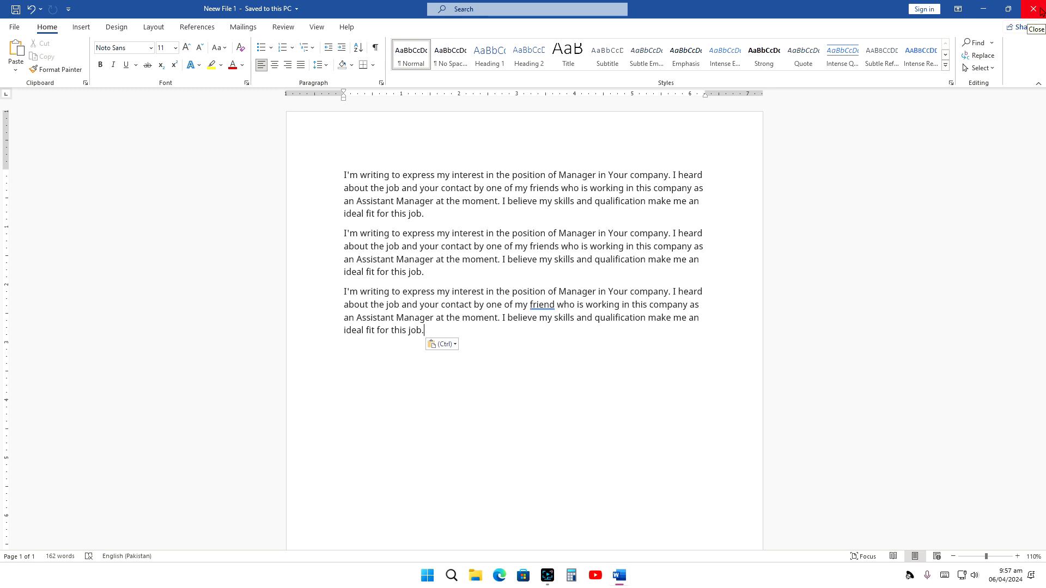
left_click(15, 27)
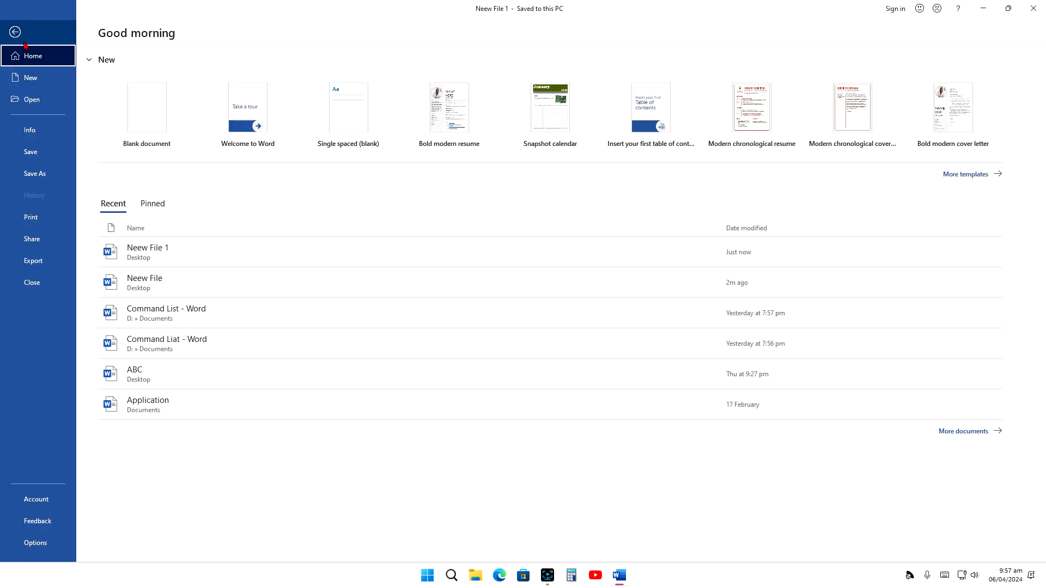
left_click(28, 282)
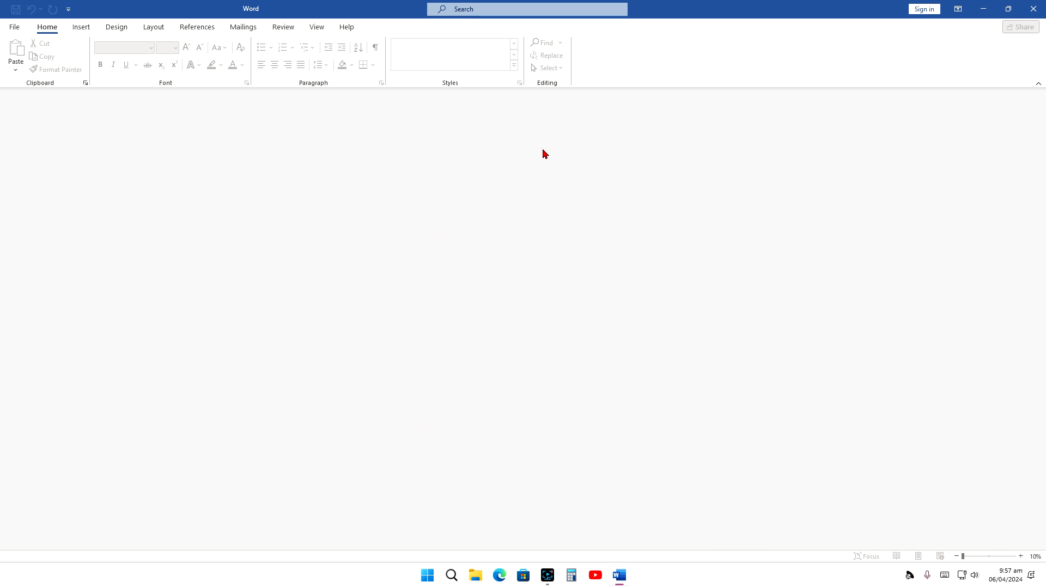
left_click(1034, 8)
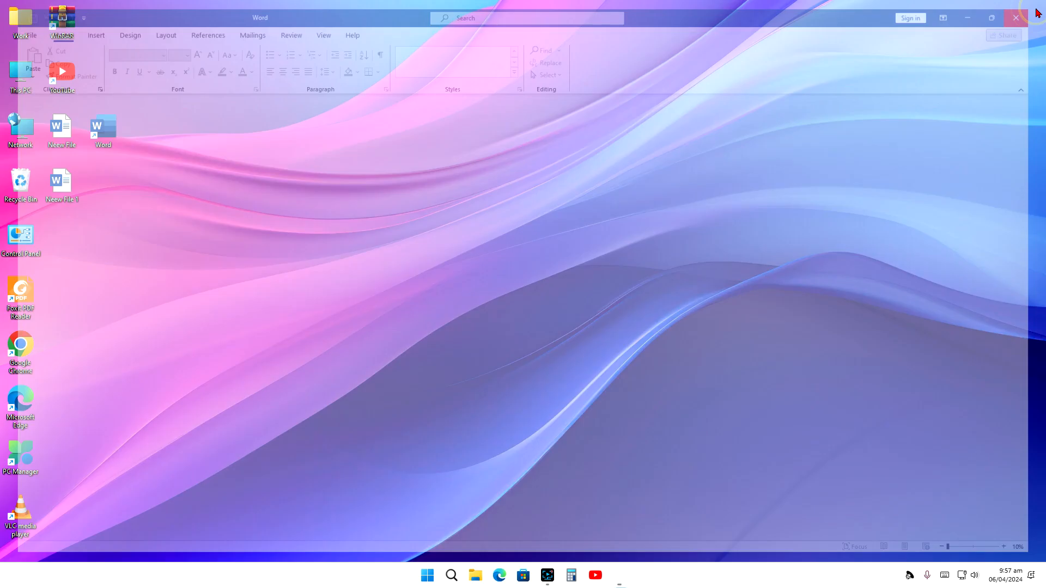
Step: Open the saved documents Neew File and Neew File 1 from the Desktop one after the other to compare their contents
left_click(61, 131)
left_click(64, 186)
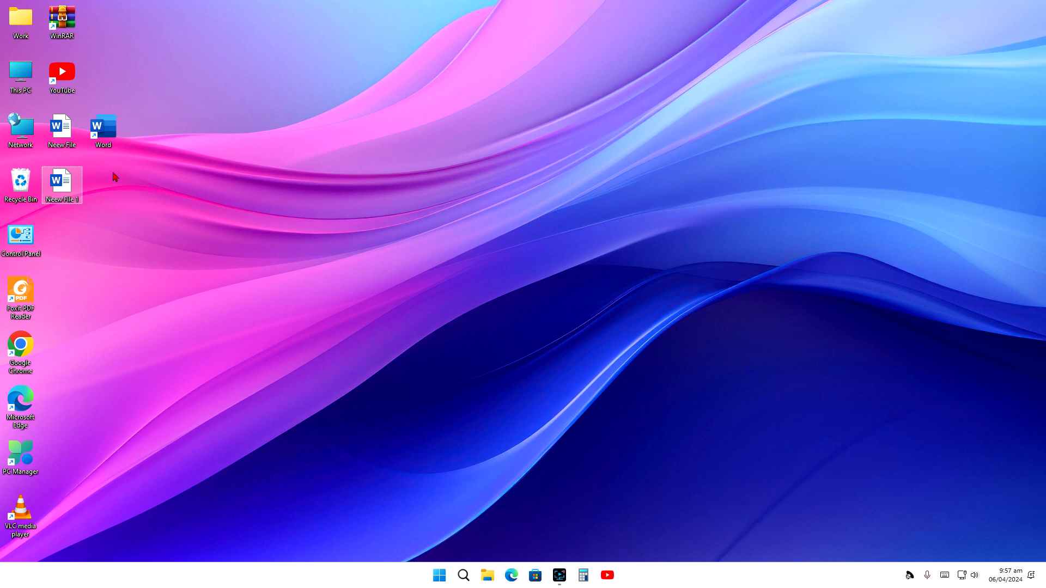
double_click(62, 129)
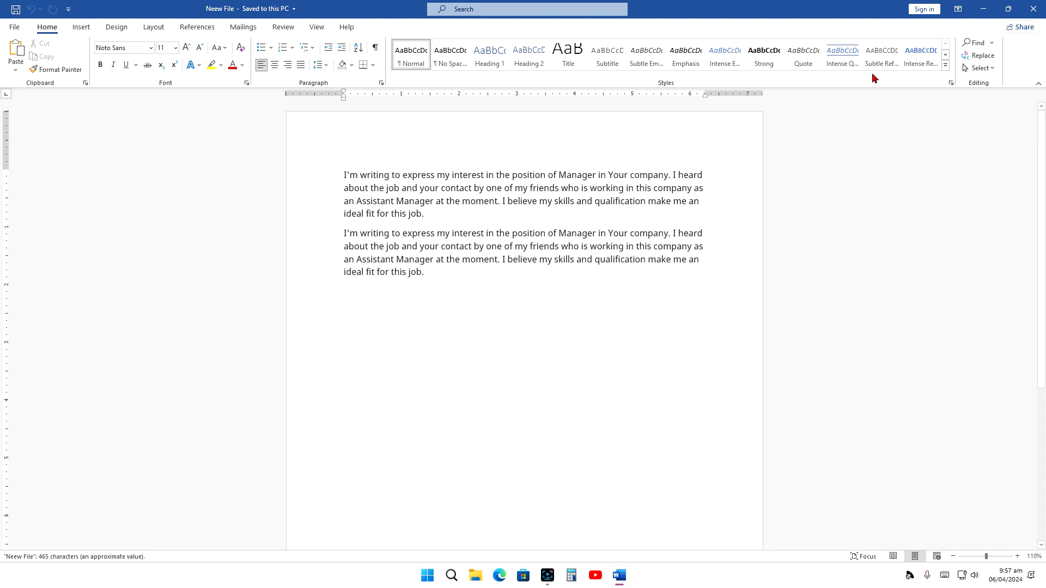
left_click(1035, 11)
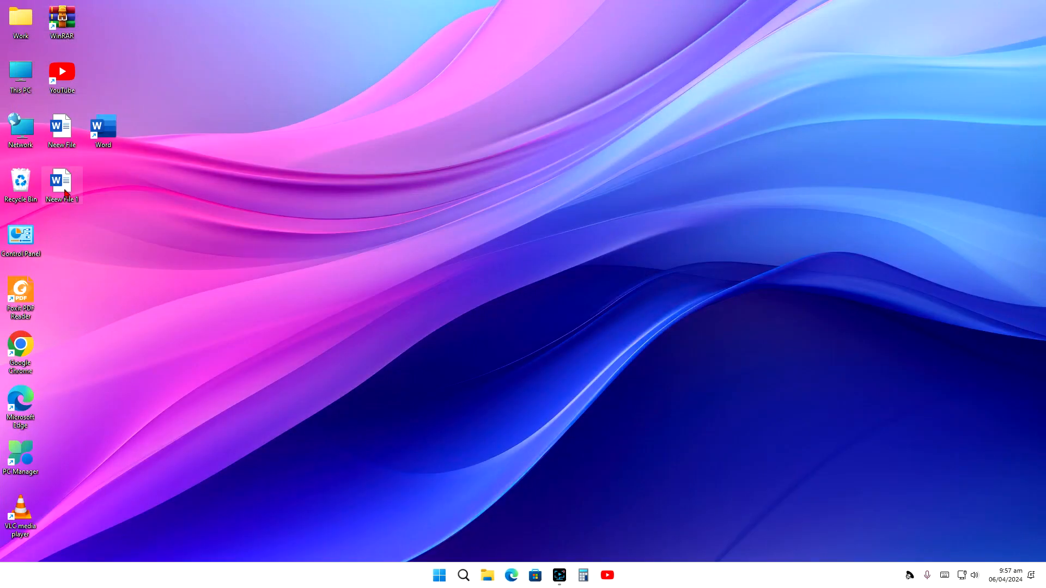
double_click(65, 192)
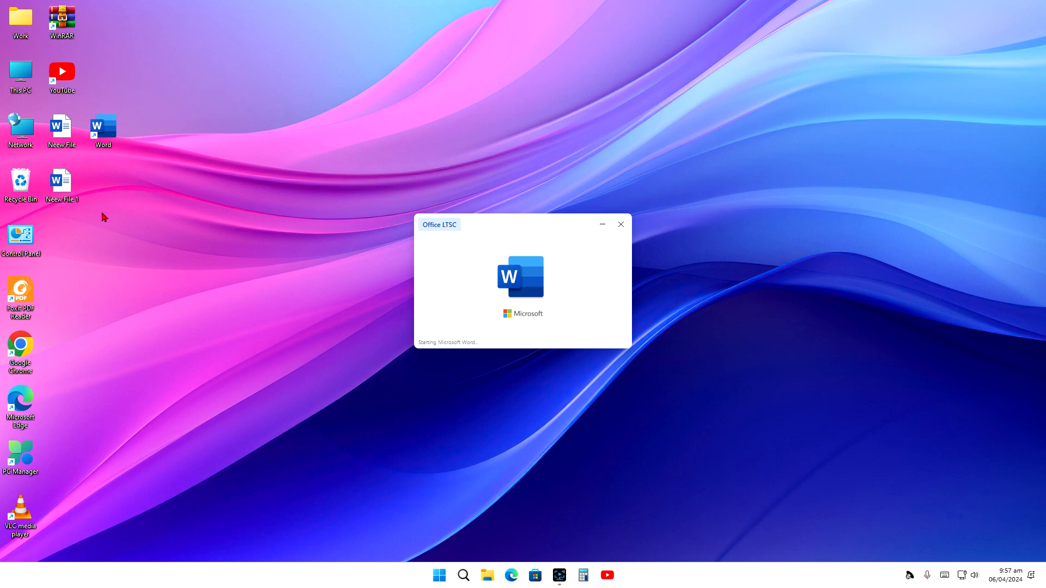